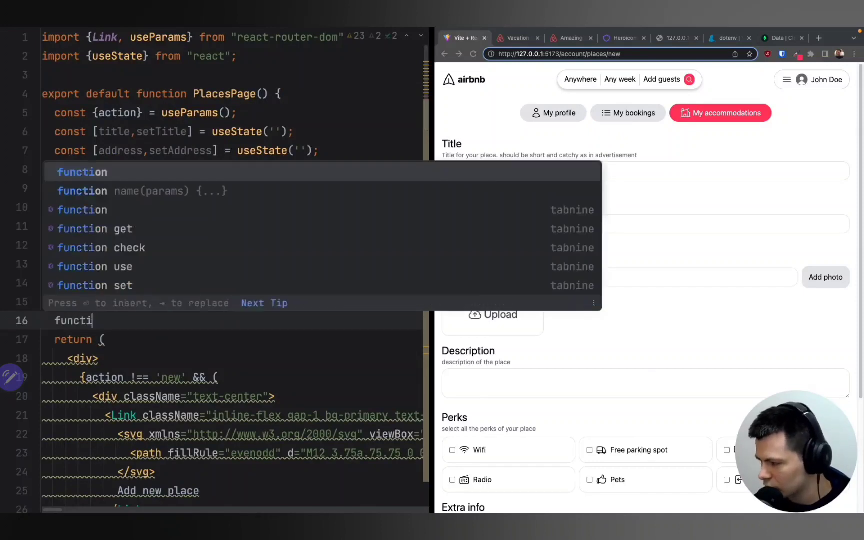
text(on input)
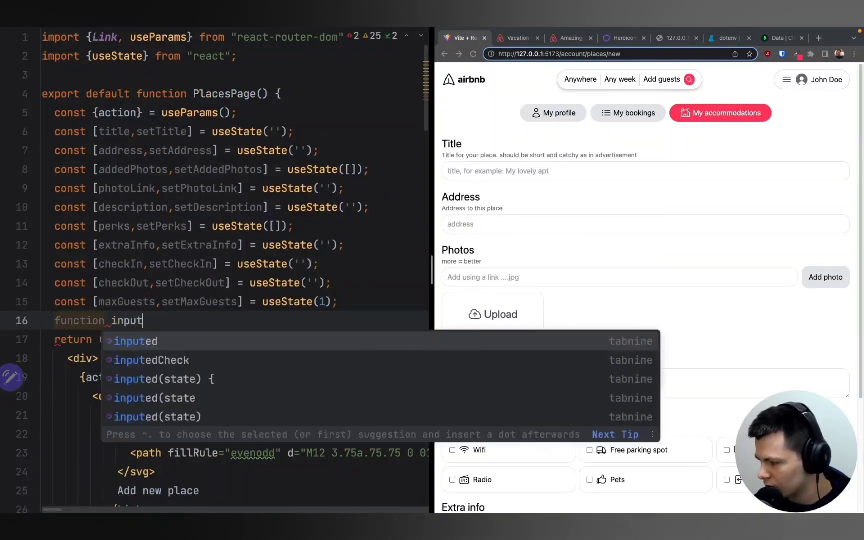
text(Label()
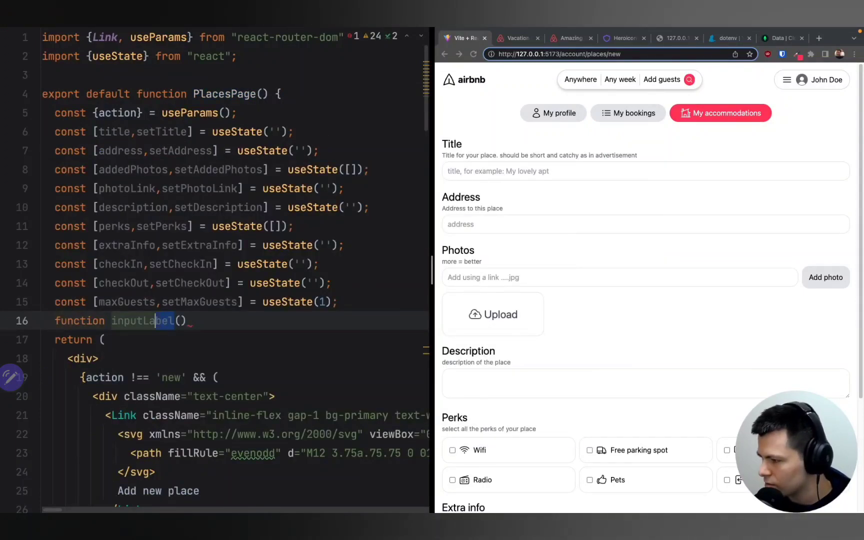
text(Header)
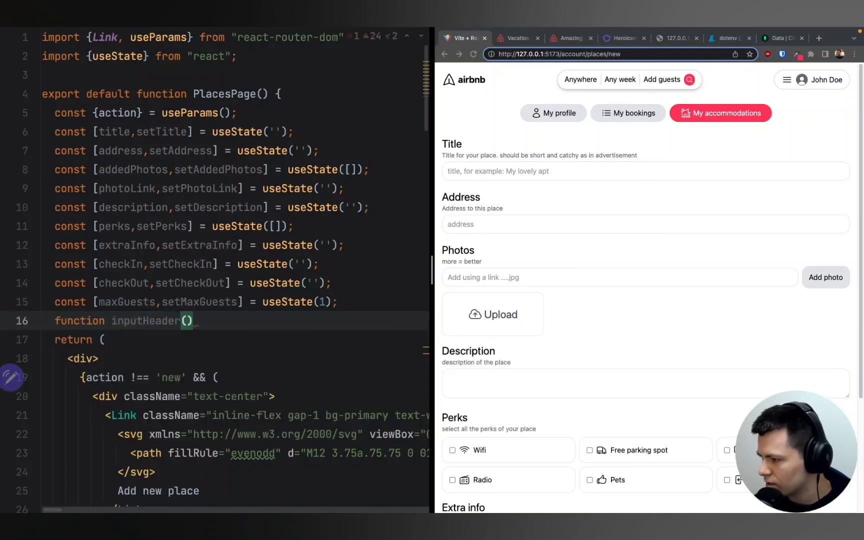
- Write inputHeader(text) returning the pasted text-2xl mt-4 h2, with Title replaced by {text}
key(Right)
text(titl)
key(BackSpace)
key(BackSpace)
key(BackSpace)
key(BackSpace)
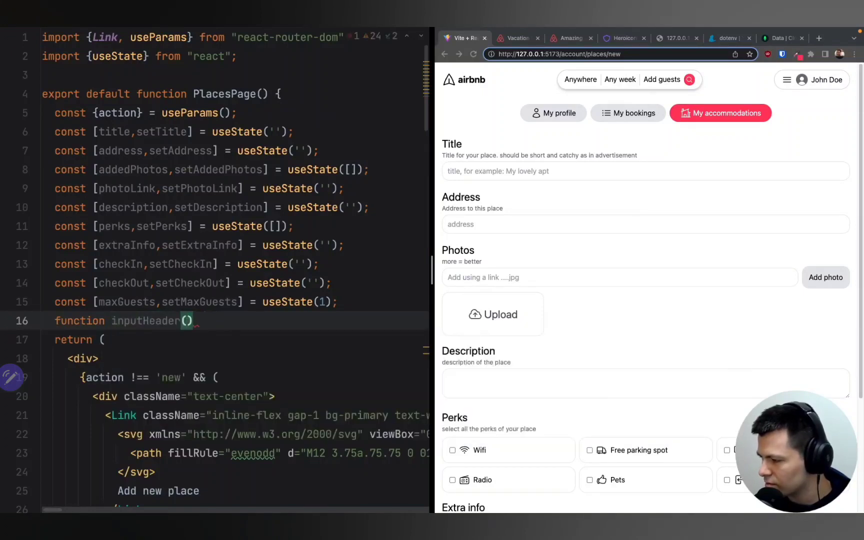
text(label)
key(Escape)
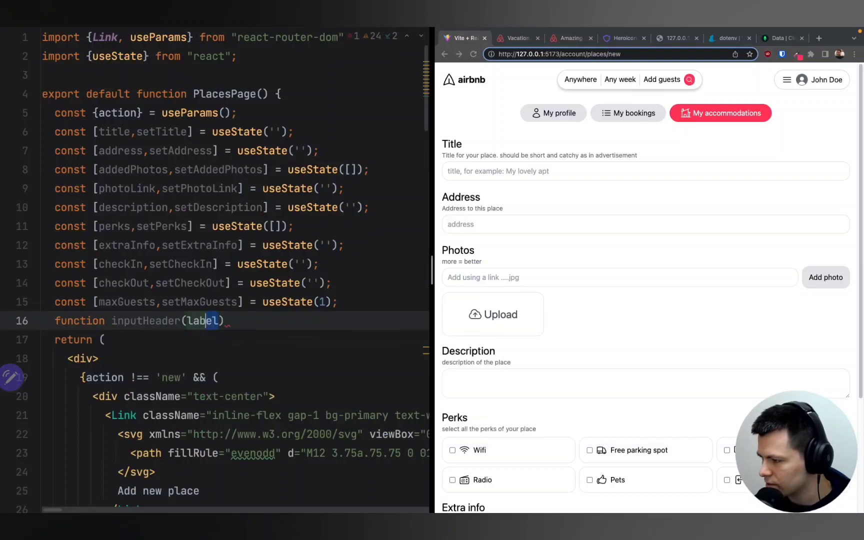
text(text)
key(Right)
text({)
key(Return)
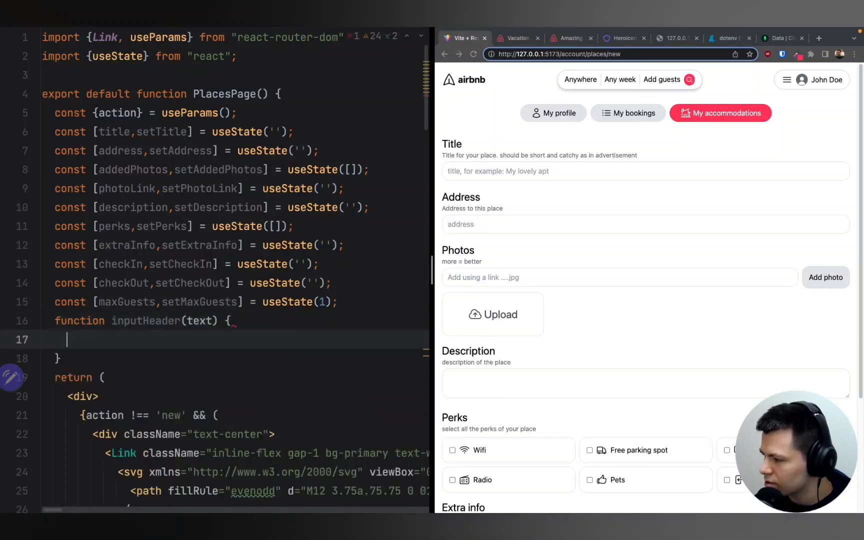
text(return ();)
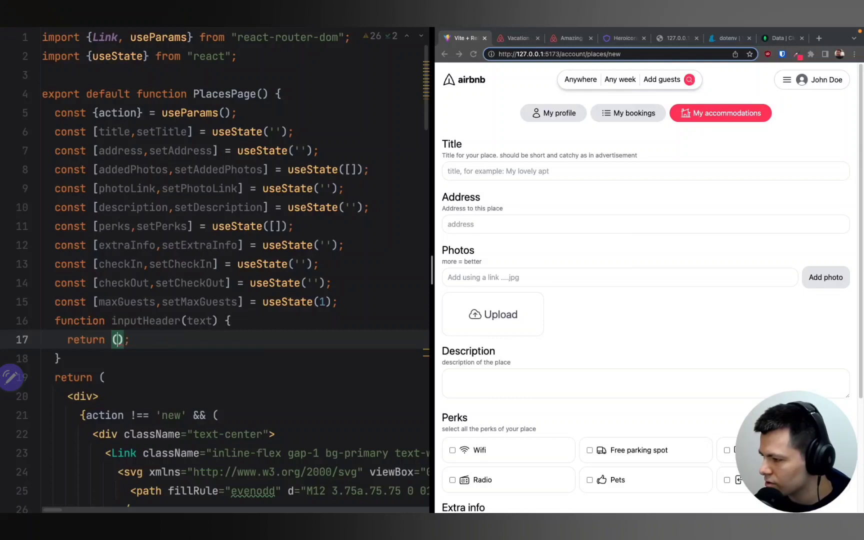
key(Return)
text(<h2 className="text-2xl mt-4">Title</h2>)
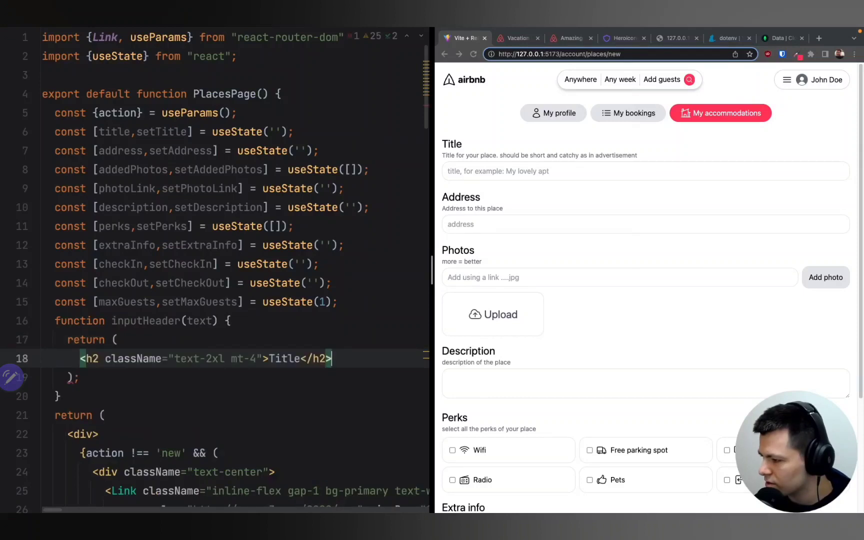
key(alt+Up)
text({)
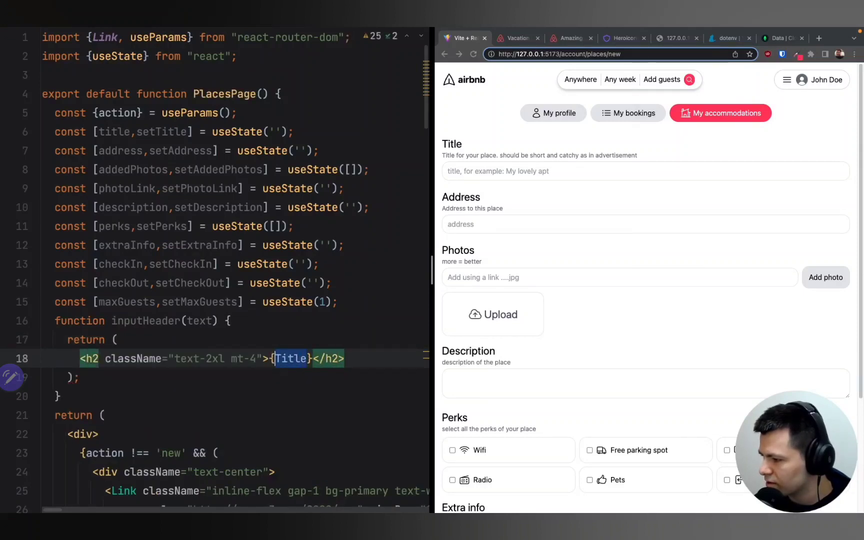
text(text)
scroll(151, 343, down, 10)
scroll(152, 343, down, 5)
drag(121, 337, 390, 339)
key(ctrl+c)
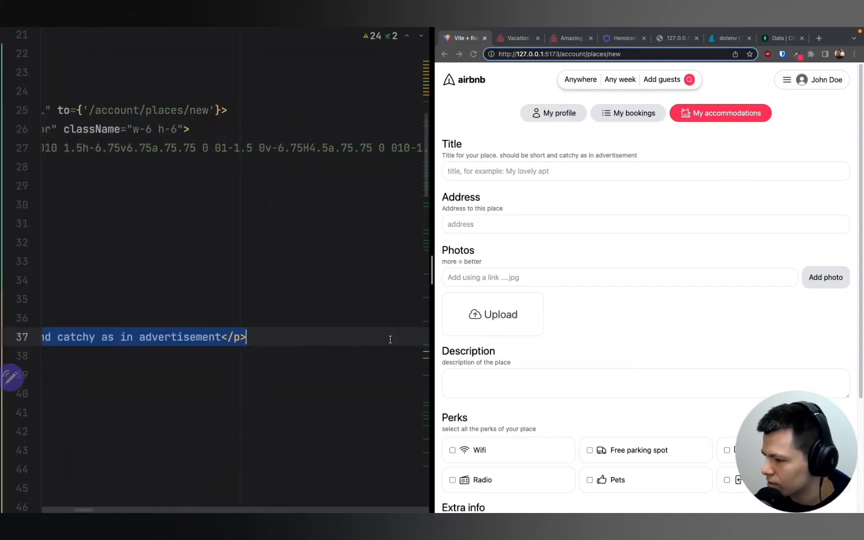
scroll(387, 328, left, 5)
scroll(387, 328, up, 5)
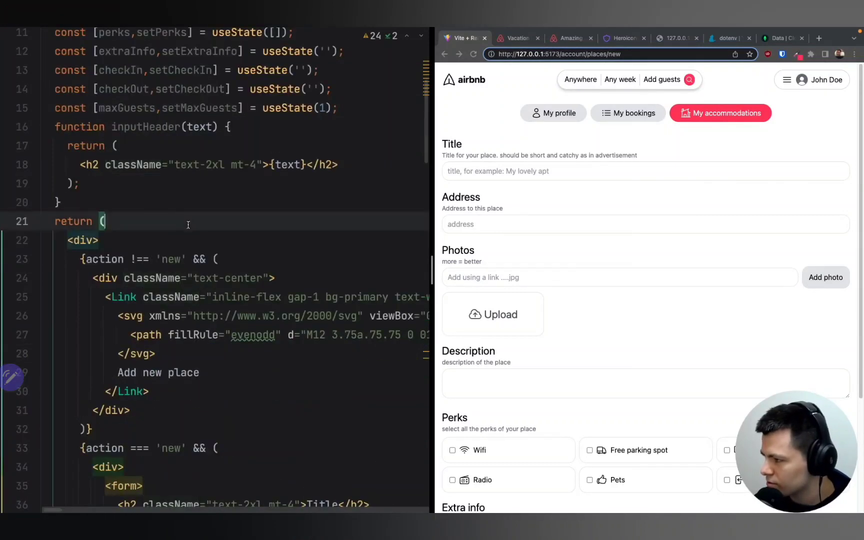
click(193, 208)
- Write inputDescription(text) returning the pasted text-gray-500 text-sm paragraph showing {text}
key(Return)
text(function )
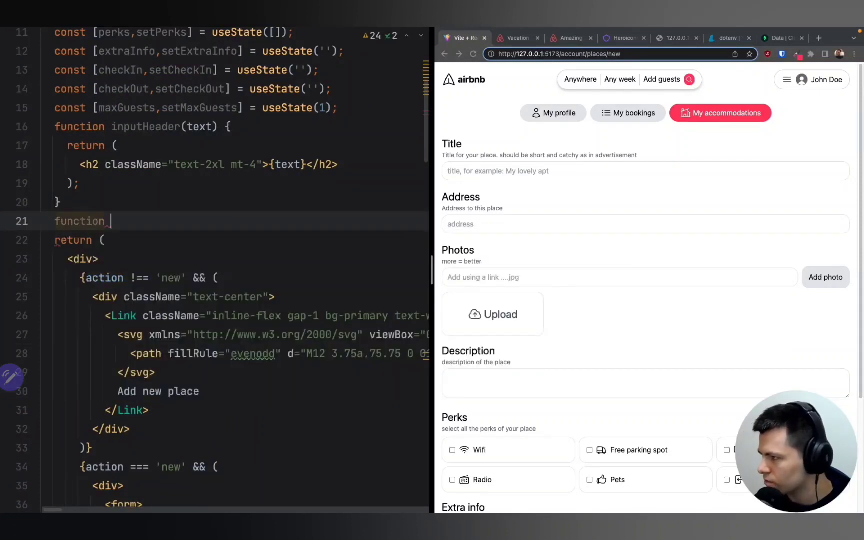
text(input)
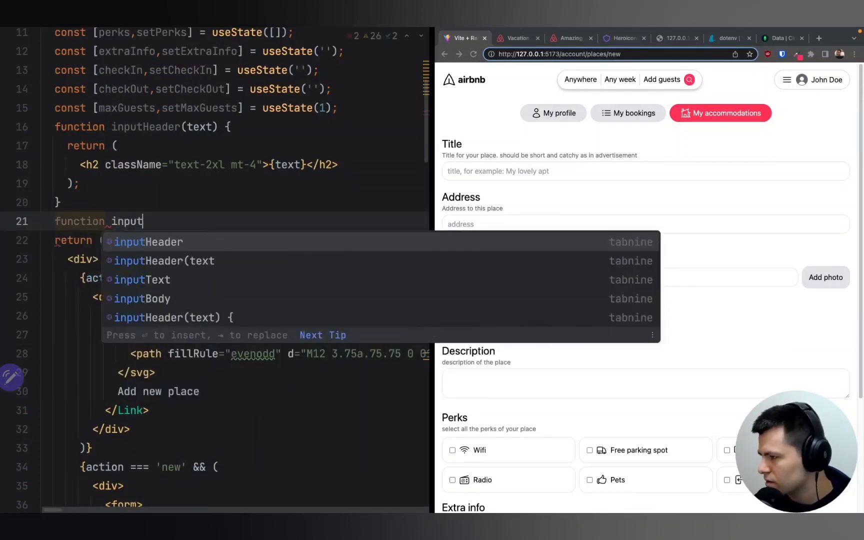
text(Des)
key(Return)
key(Return)
text(retur)
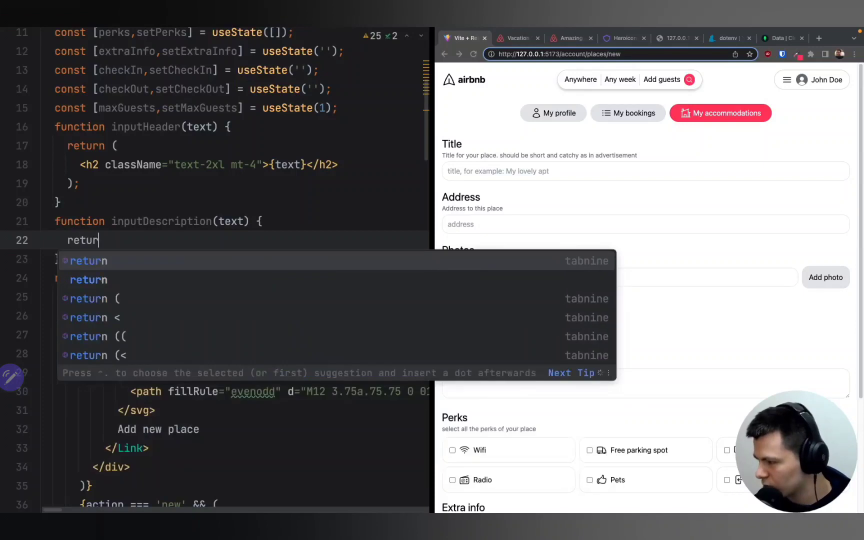
text(n ()
key(Return)
key(ctrl+v)
key(Home)
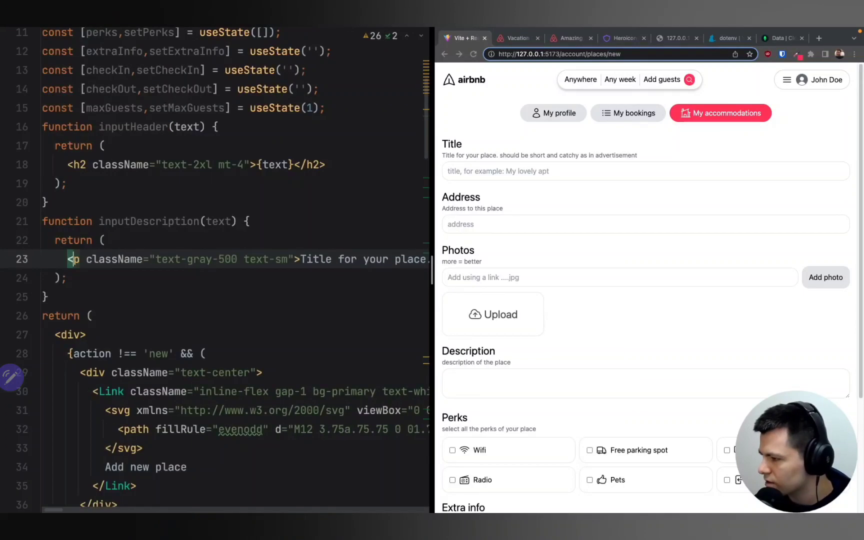
key(ctrl+Right)
key(ctrl+Right)
key(ctrl+Right)
key(ctrl+Right)
key(shift+End)
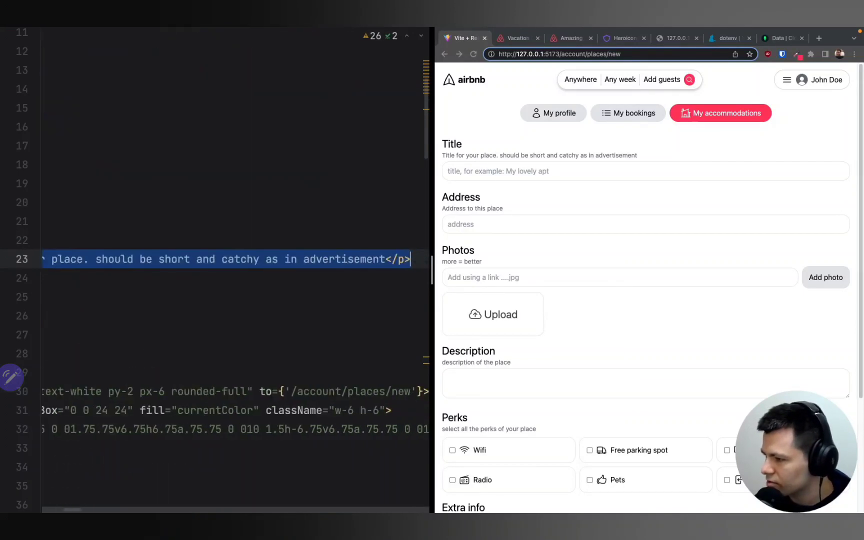
text(m">{text)
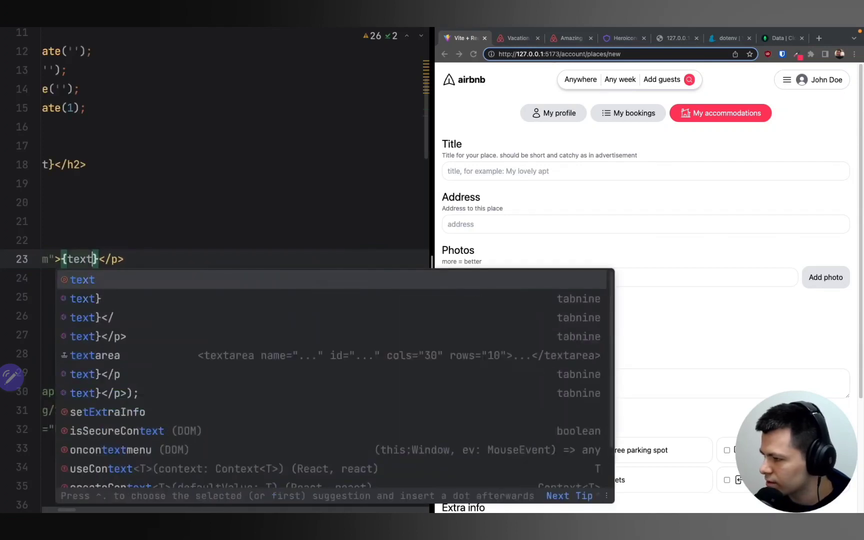
key(Escape)
key(Up)
key(Down)
key(Down)
key(Down)
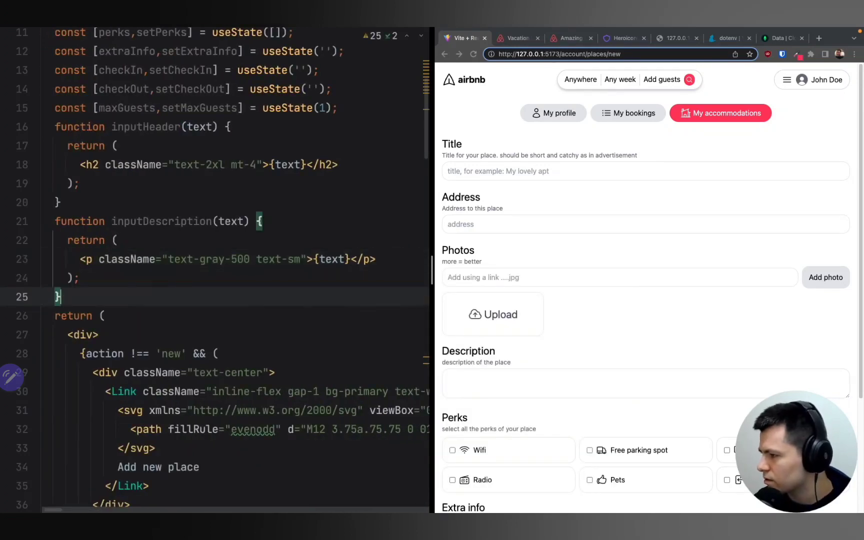
key(Return)
text(fun)
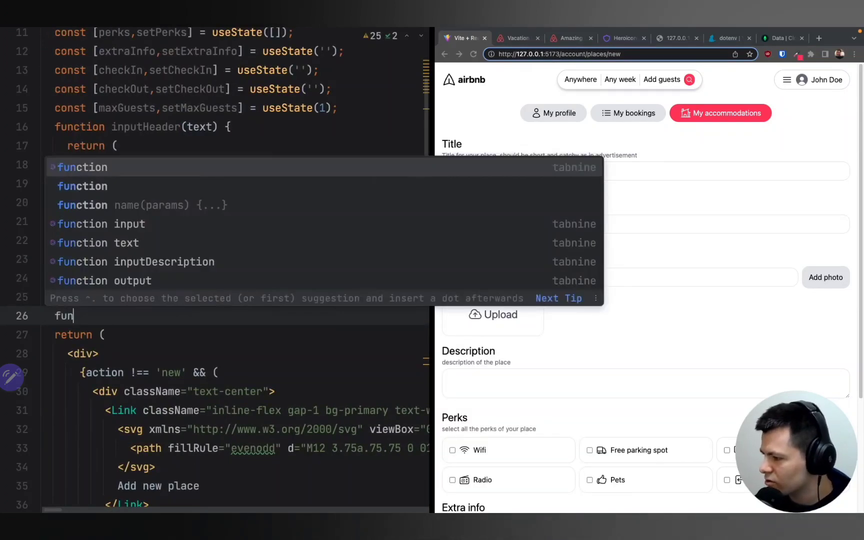
text(ction inp)
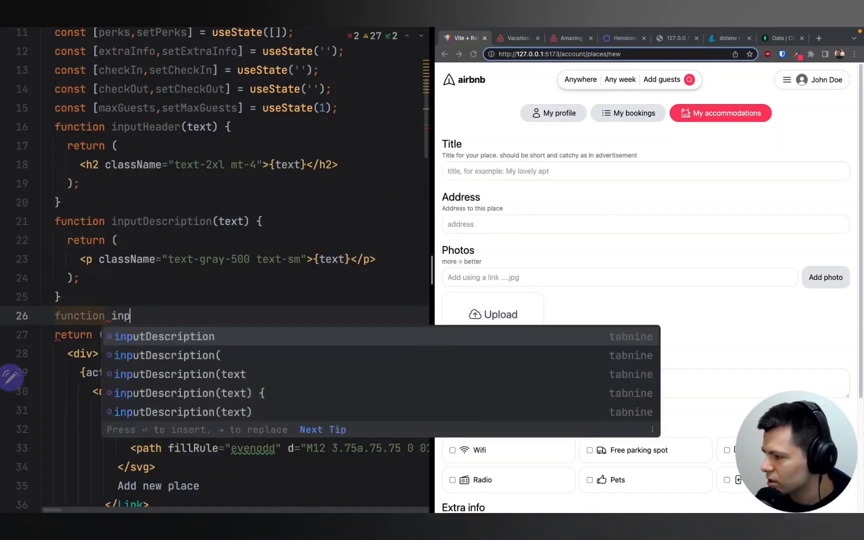
text(ut)
- Declare preInput(header, description) with its return parentheses on separate lines
key(Left)
key(Left)
key(Left)
text(pr)
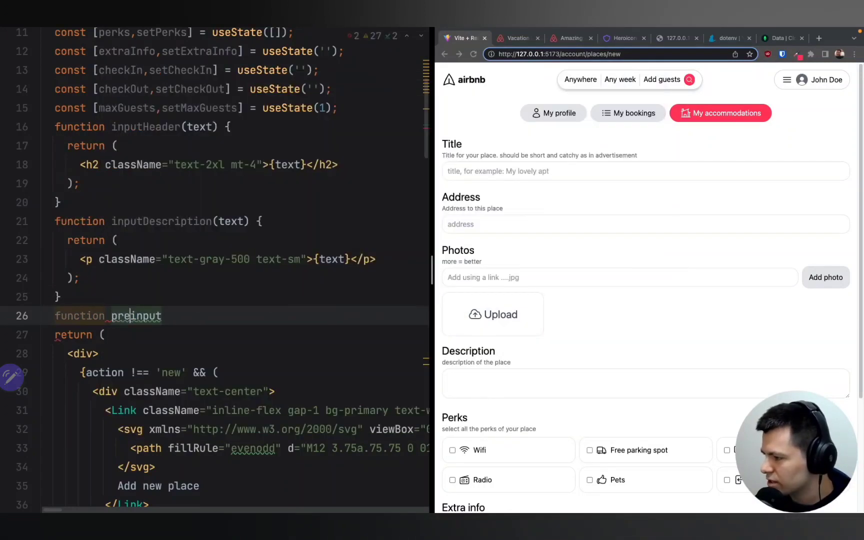
text(e)
key(Delete)
text(I)
key(End)
text(()
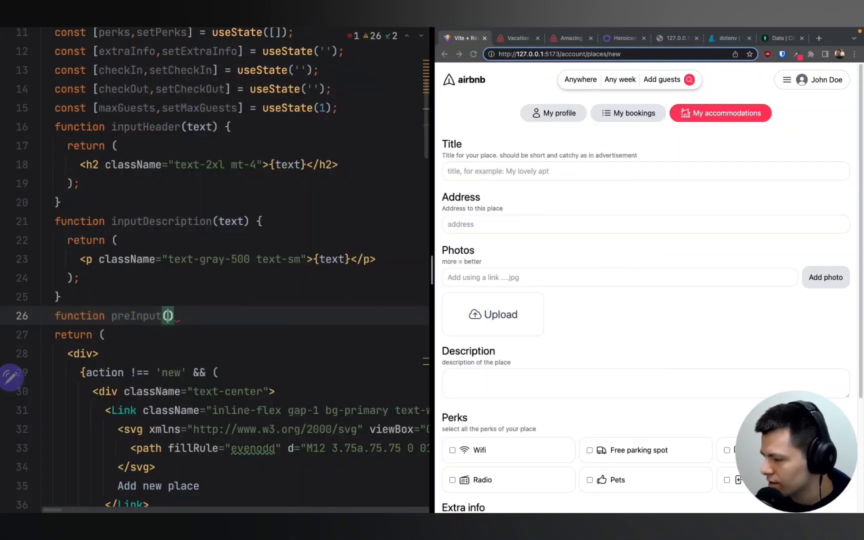
text(header,d)
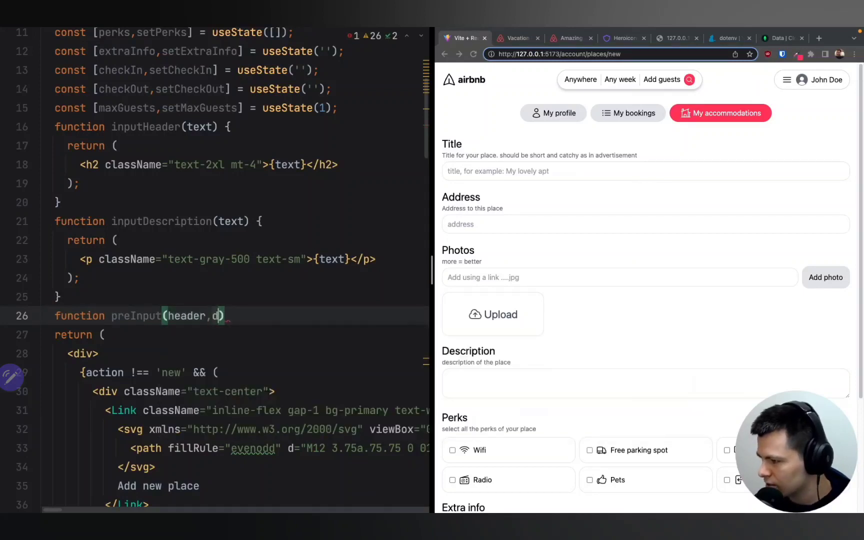
text(es)
key(Return)
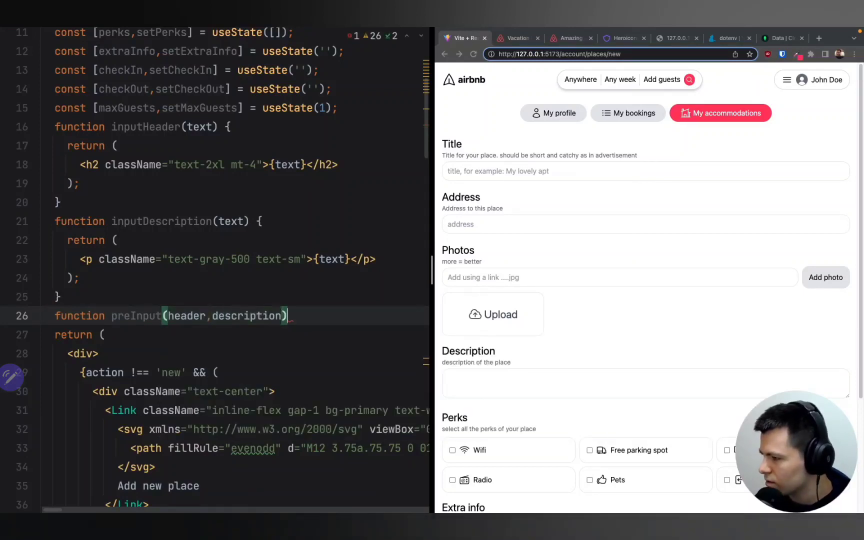
text({)
key(Return)
text(retu)
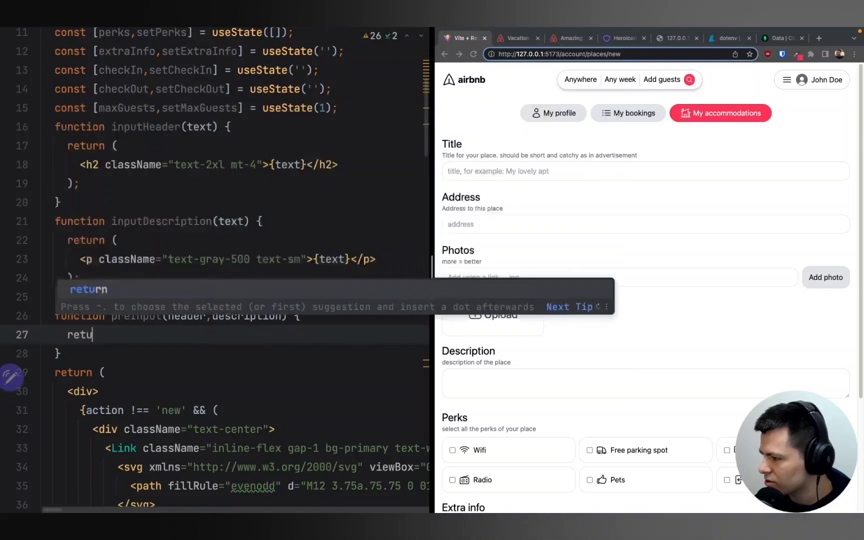
text(rn ()
key(Return)
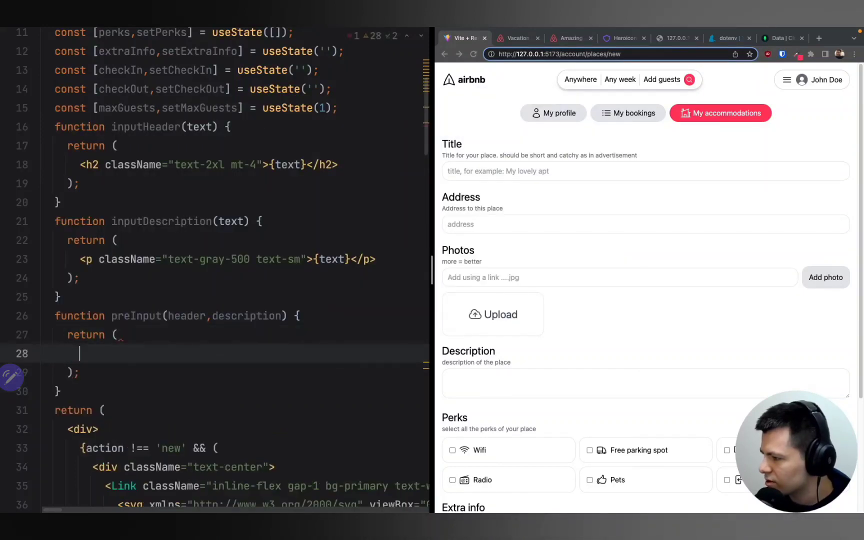
- Review both helpers and set up an empty <></> fragment in preInput's return
click(172, 126)
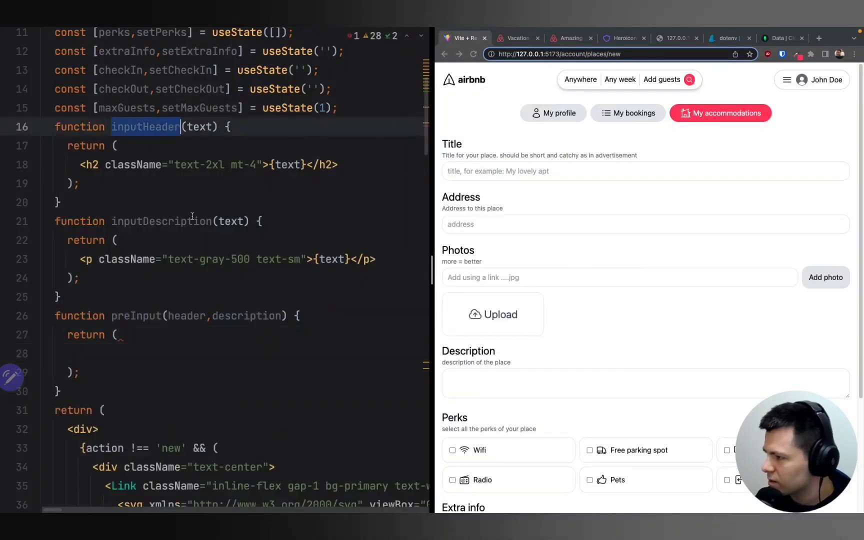
click(193, 221)
click(199, 353)
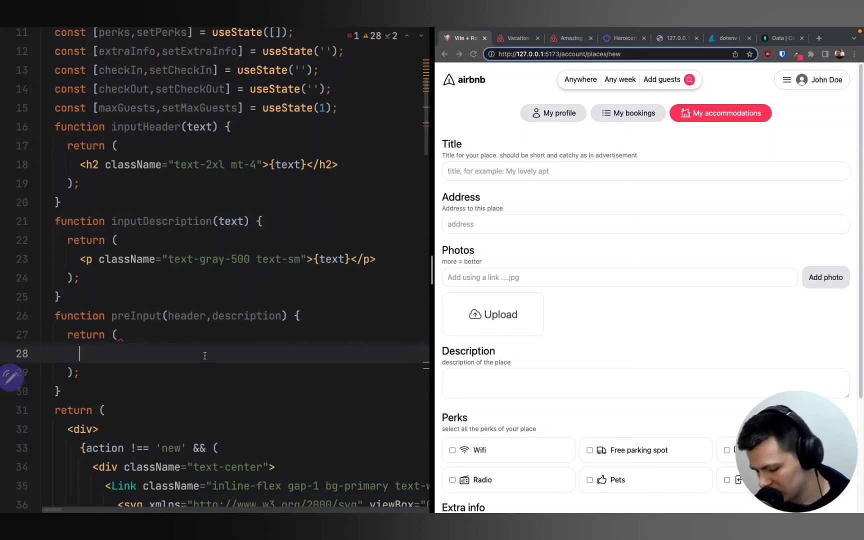
text(<>)
key(Return)
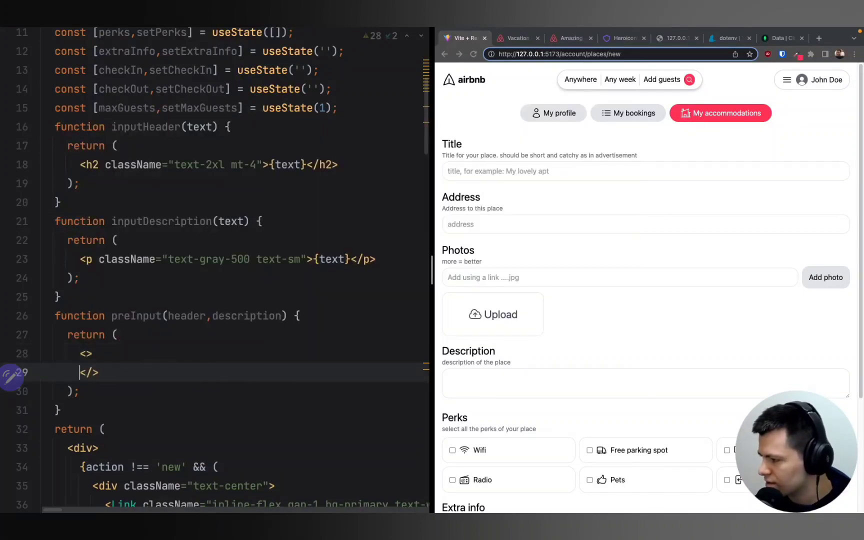
key(Return)
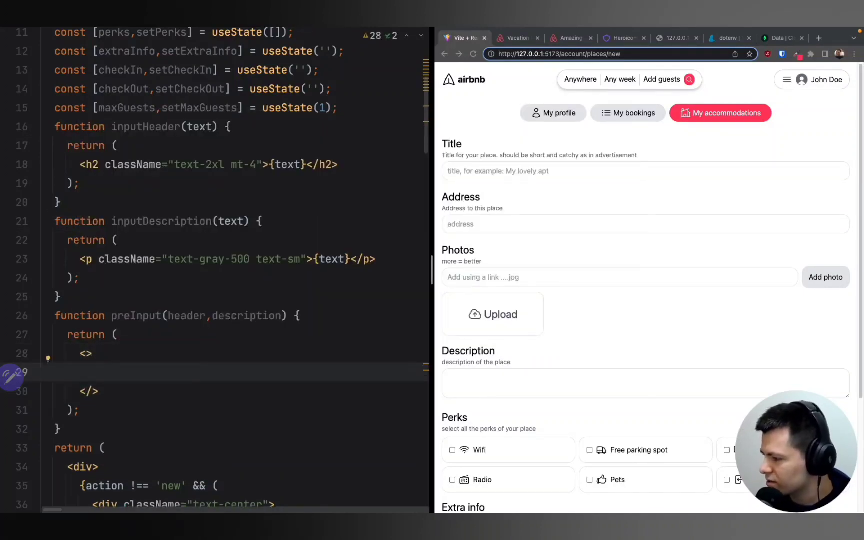
key(Up)
text(div)
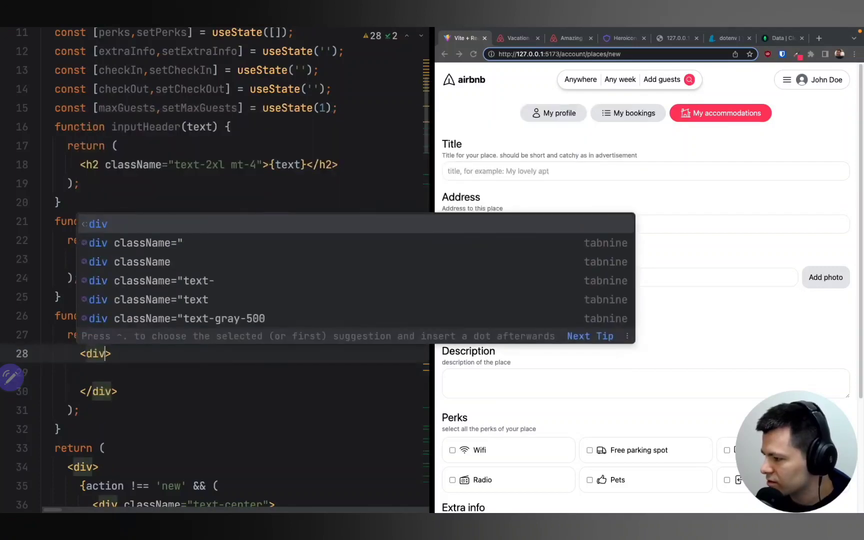
key(BackSpace)
key(BackSpace)
key(BackSpace)
key(Down)
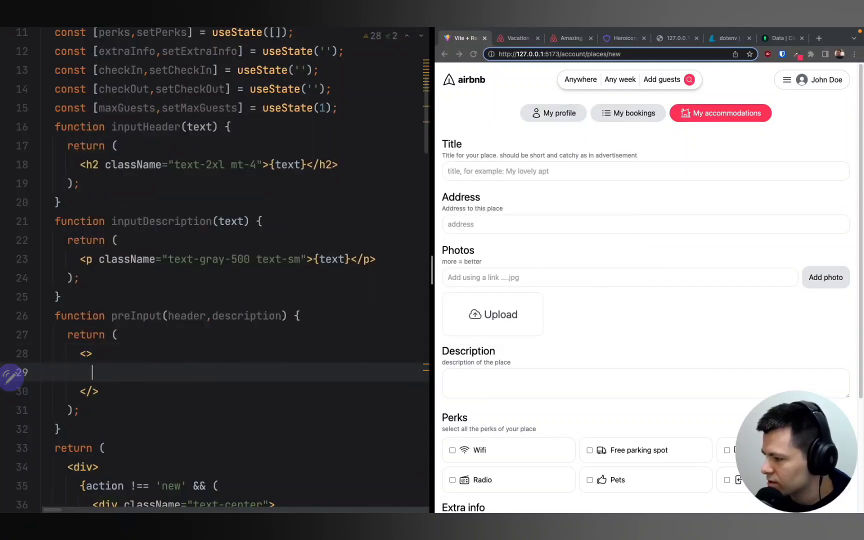
text({input)
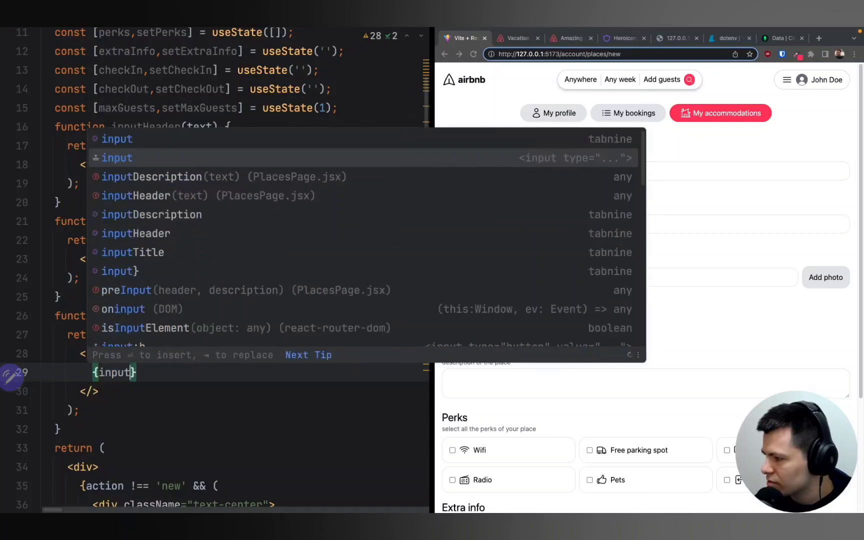
- Add a first helper call taking header, and clear the unfinished second-line call
key(Down)
key(Return)
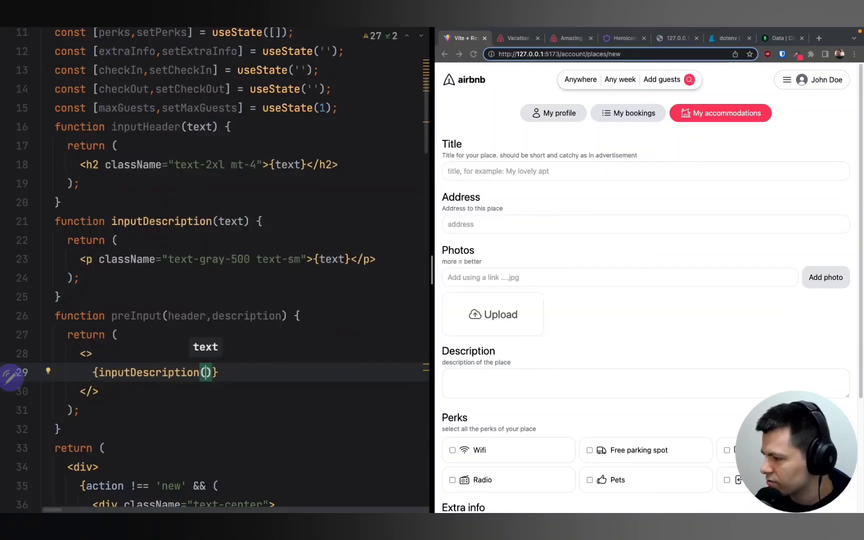
text(head)
key(Return)
key(Right)
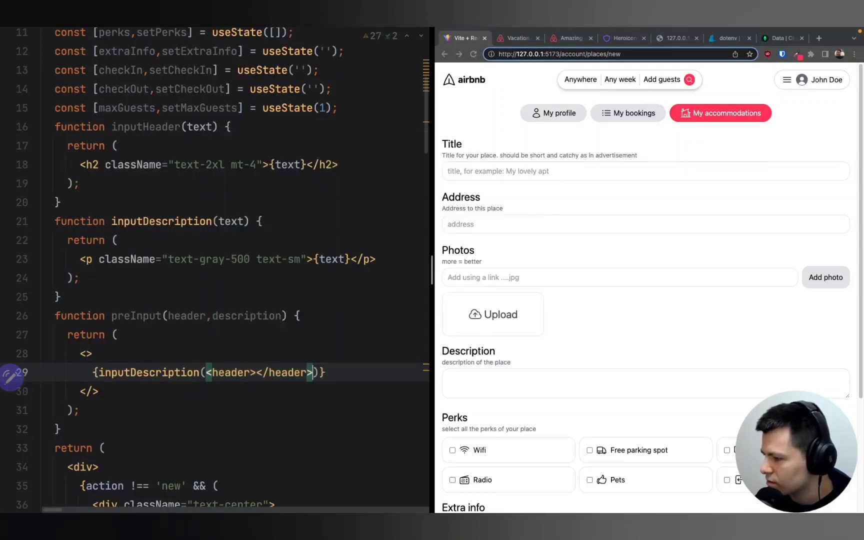
key(Left)
key(Left)
key(Left)
text(header)
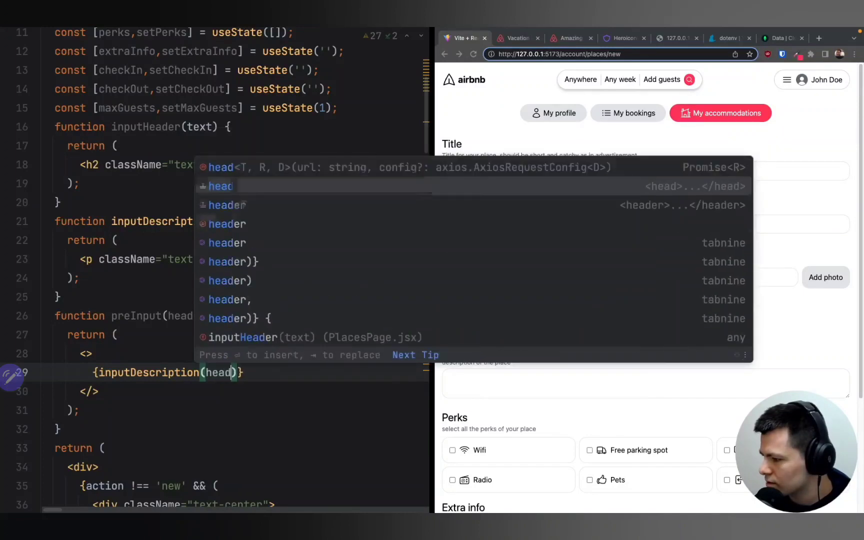
key(Right)
key(Right)
key(Return)
text({)
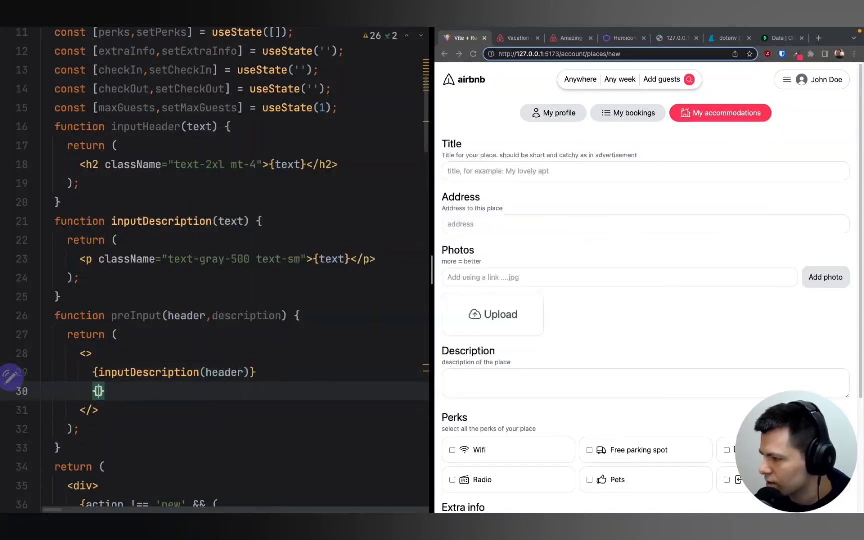
text(input)
key(Escape)
key(shift+Home)
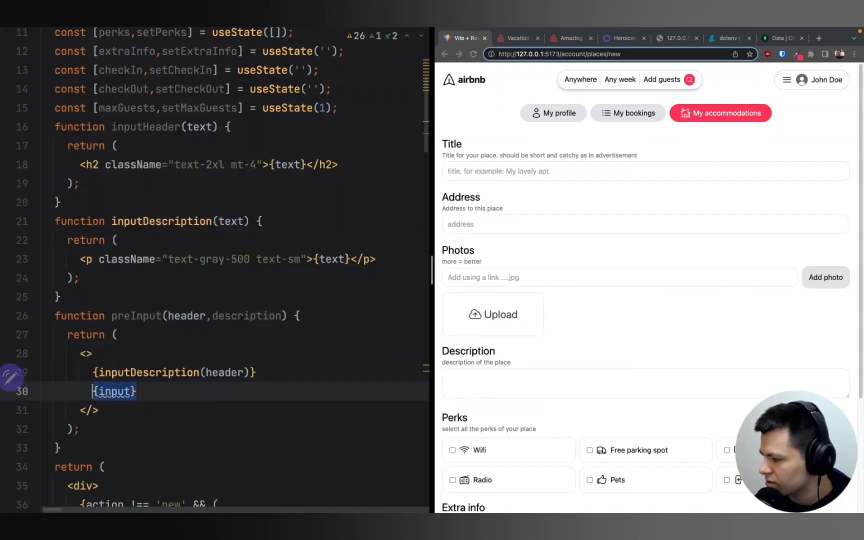
key(BackSpace)
- Make the first call {inputHeader(header)} and add {inputDescription(description)} below it
key(Up)
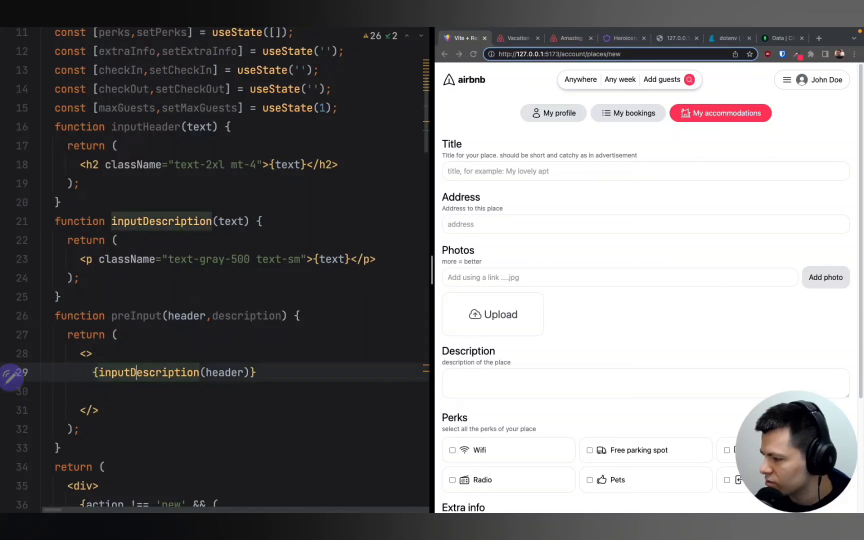
text(H)
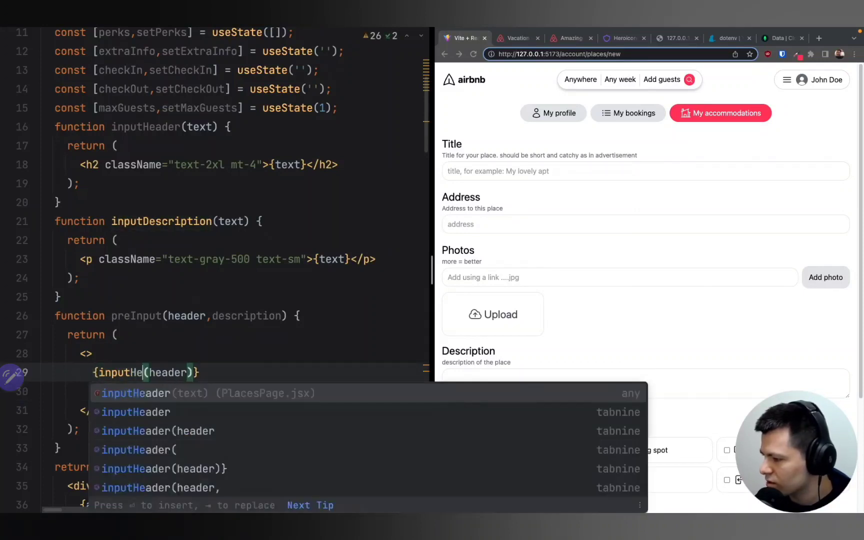
key(Return)
key(Down)
text(i)
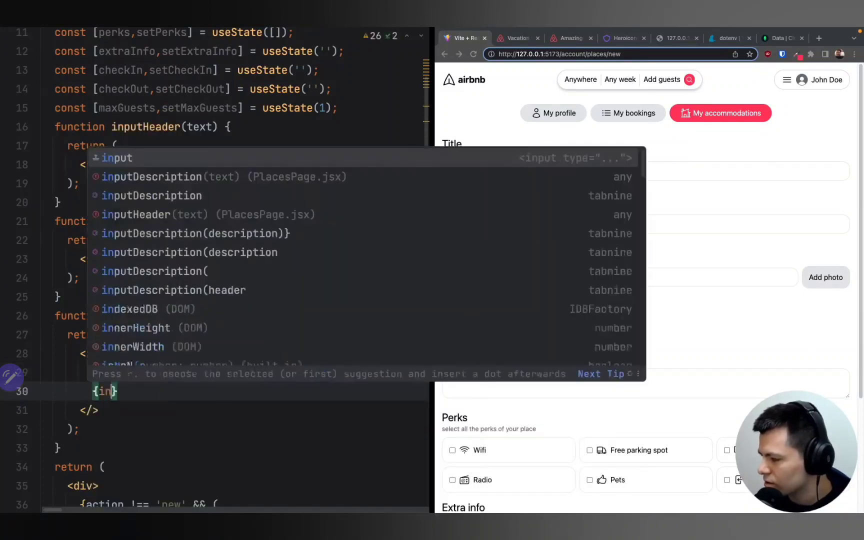
text(nputD)
key(Down)
key(Down)
key(Return)
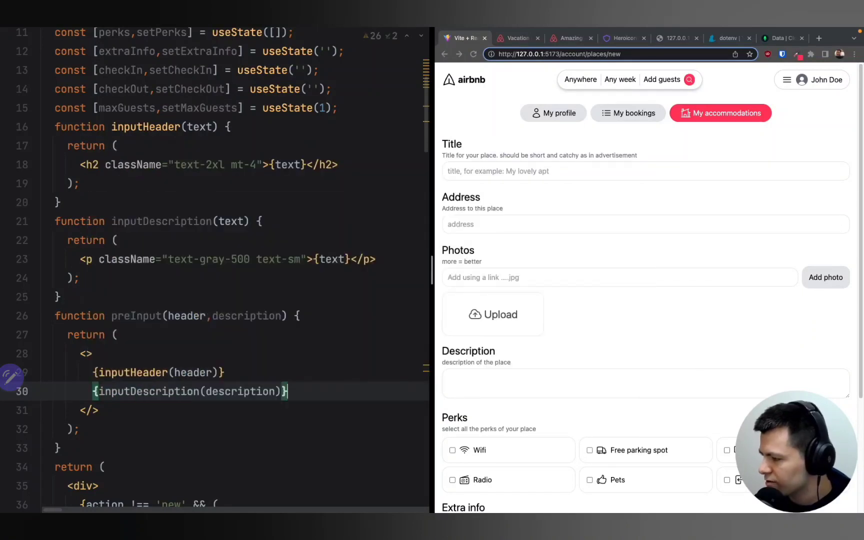
- Insert {preInput('Title', '')} right after the form's opening tag
click(126, 315)
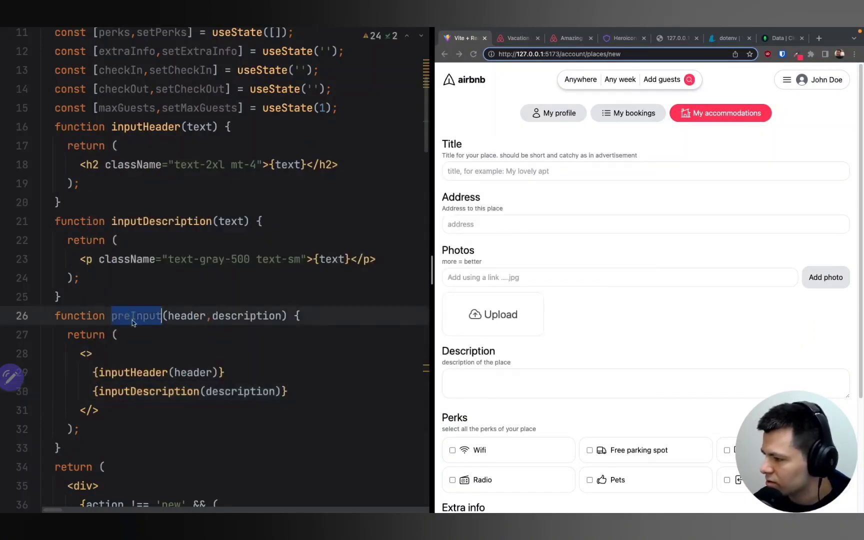
scroll(126, 316, down, 1)
scroll(153, 332, down, 5)
scroll(152, 332, down, 5)
scroll(152, 331, down, 1)
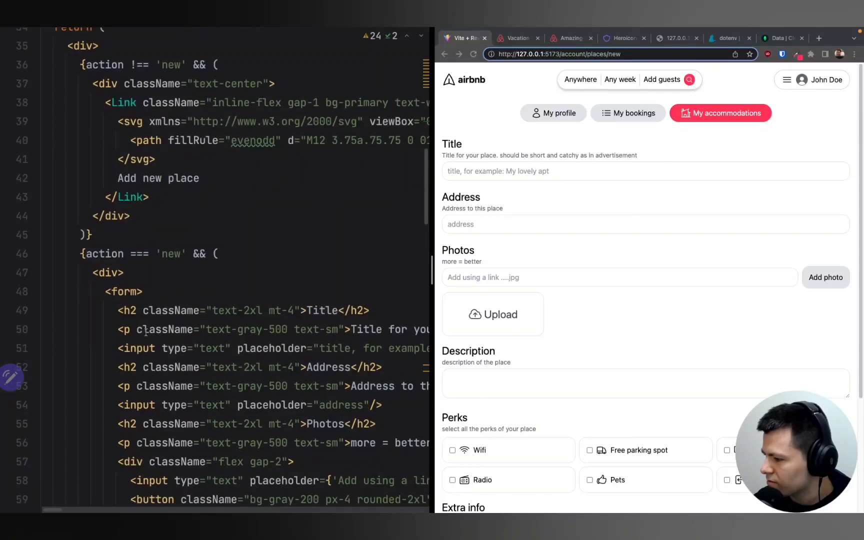
click(174, 297)
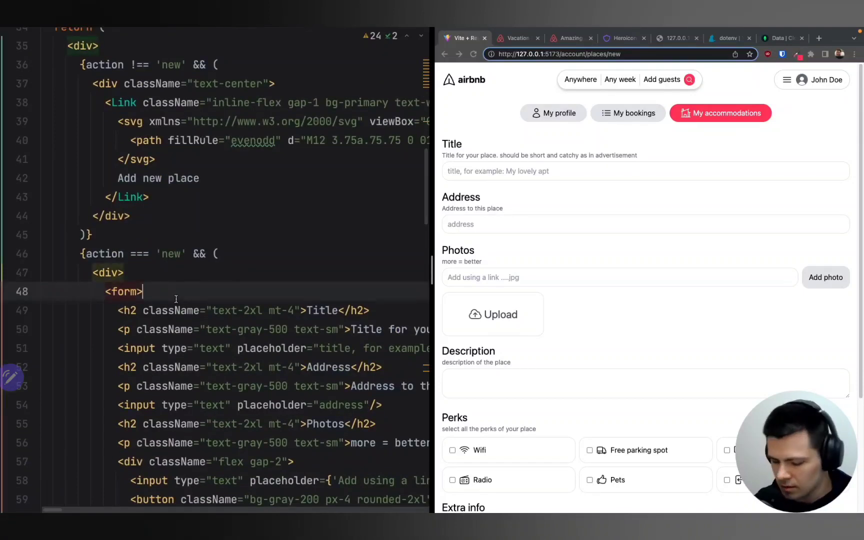
key(Return)
text({pre)
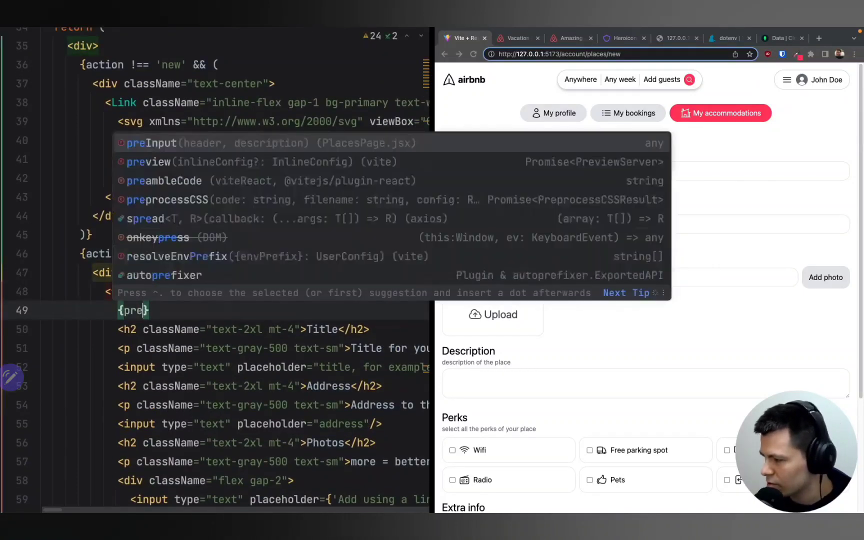
text(In)
key(Return)
text('T)
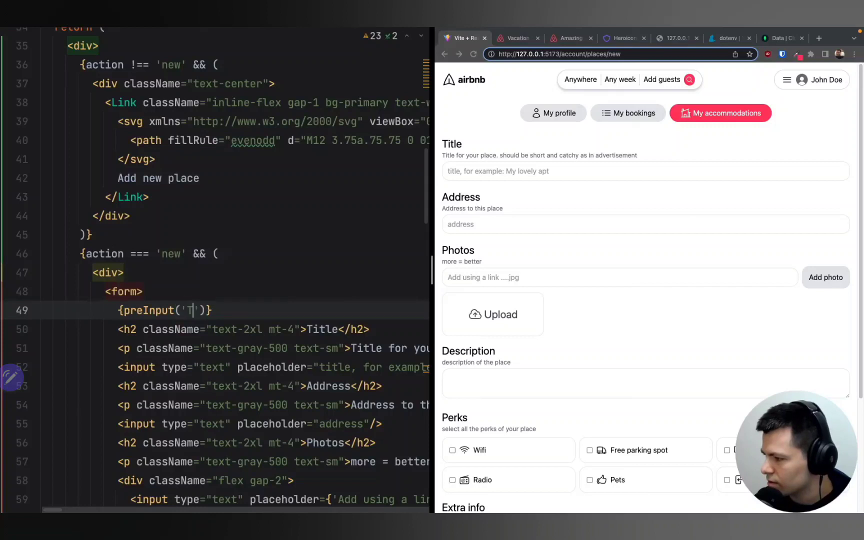
text(itle', )
text(')
key(Down)
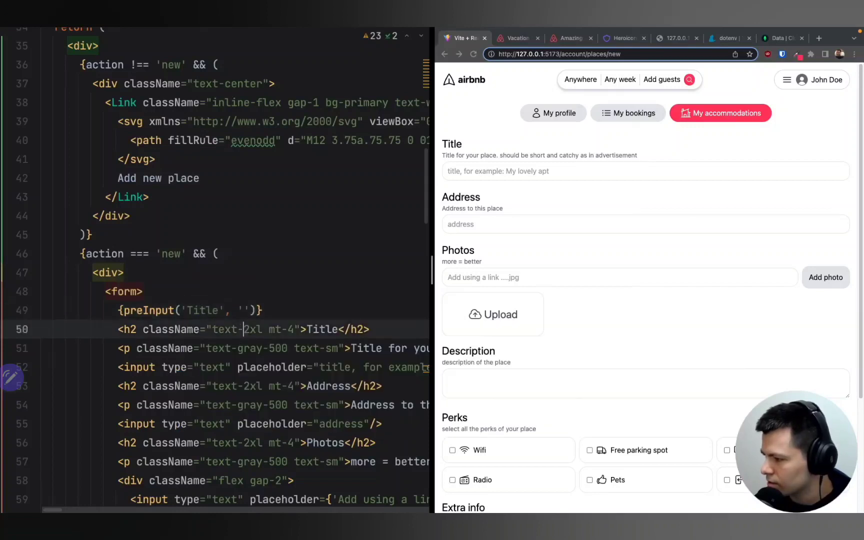
- Move the Title description text into preInput's second argument and delete the old h2 and p
key(Down)
key(End)
key(shift+Home)
key(alt+Right)
key(alt+Right)
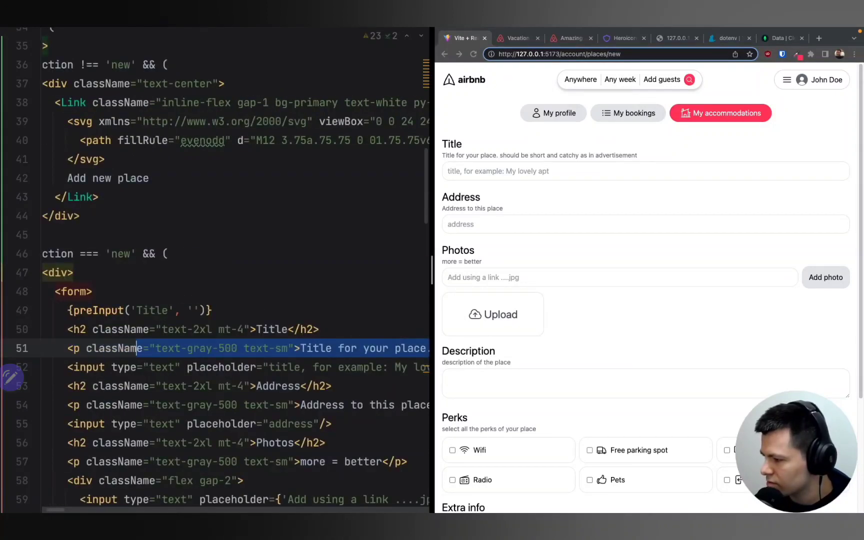
key(alt+Right)
key(alt+Right)
key(shift+End)
key(ctrl+x)
key(ctrl+v)
key(shift+Down)
key(BackSpace)
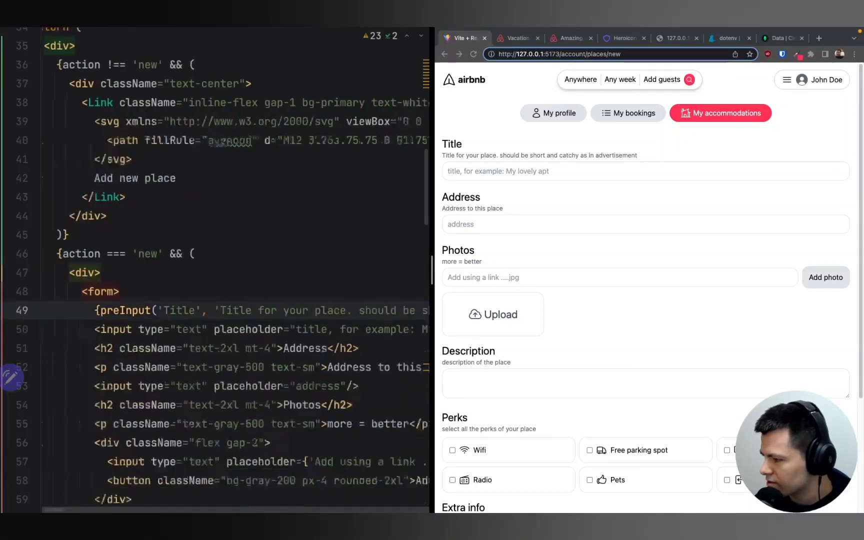
- Remove the leftover Title line and add a blank line above the Address heading
key(End)
key(Down)
key(Up)
key(Down)
key(Home)
key(Right)
key(Right)
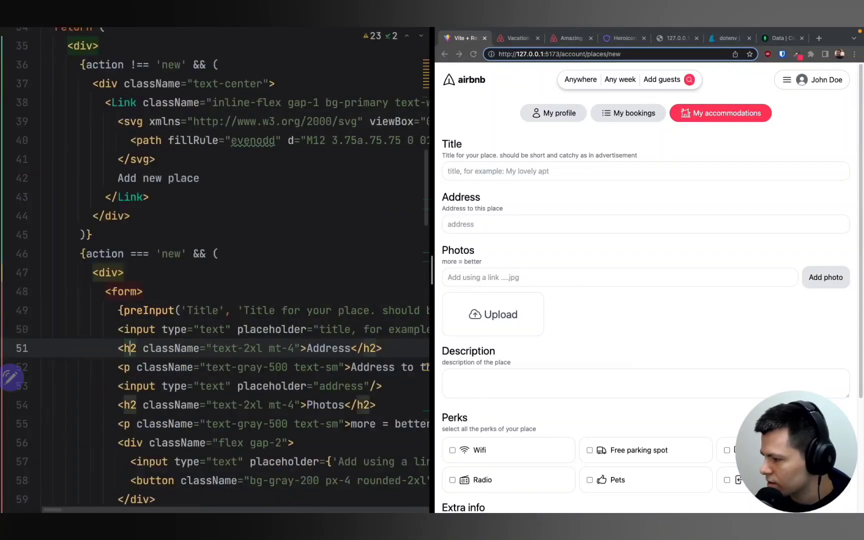
key(Up)
key(End)
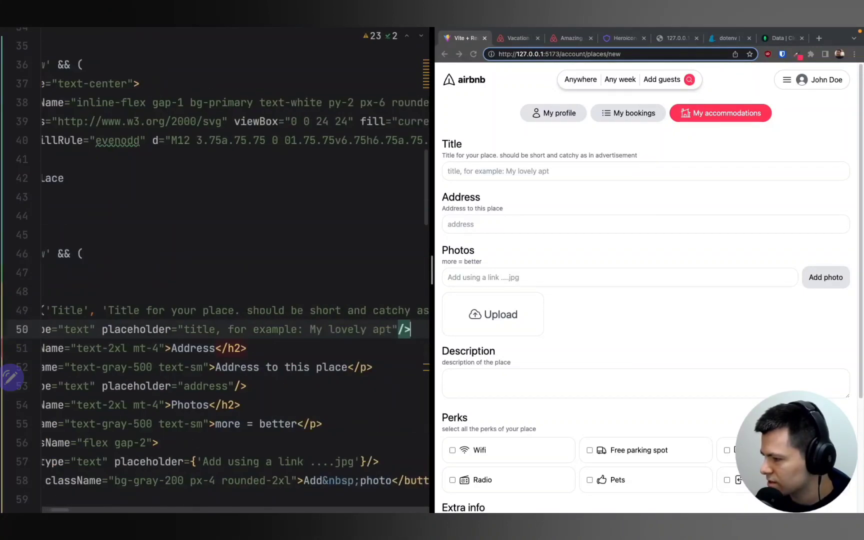
key(Return)
text({pre)
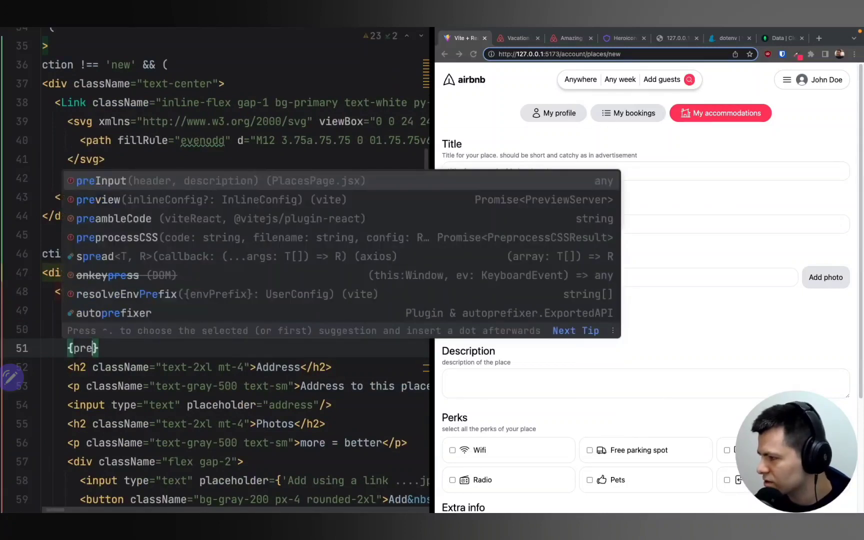
- Add preInput('Address', …) and cut 'Address to this place' into its second argument
key(Return)
text('Address',)
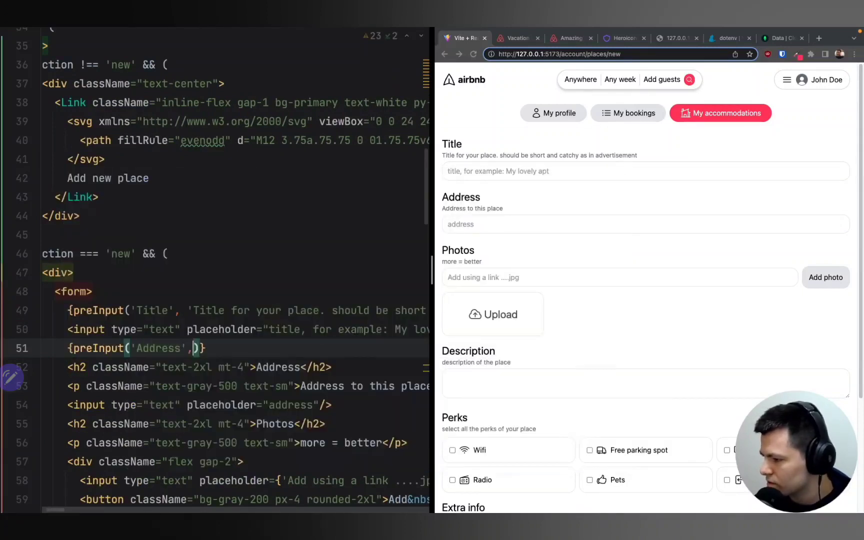
text( ')
drag(294, 385, 412, 386)
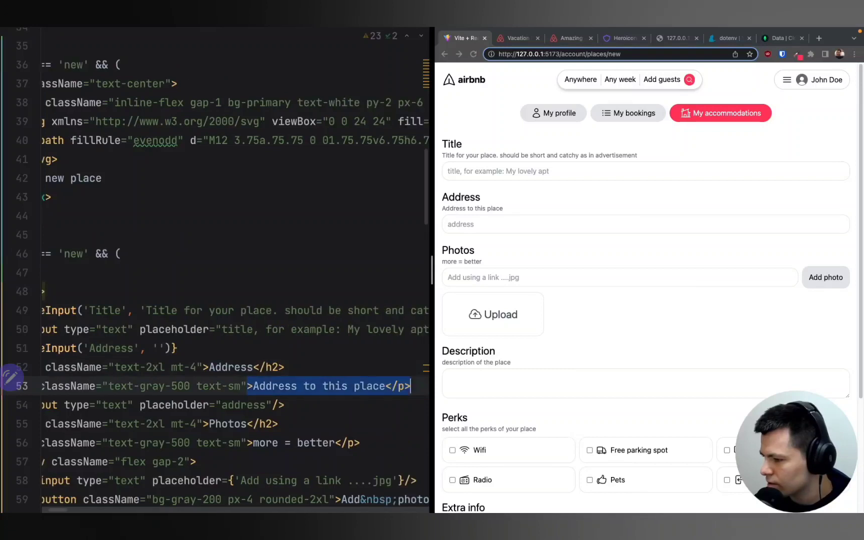
key(ctrl+x)
click(165, 348)
key(ctrl+v)
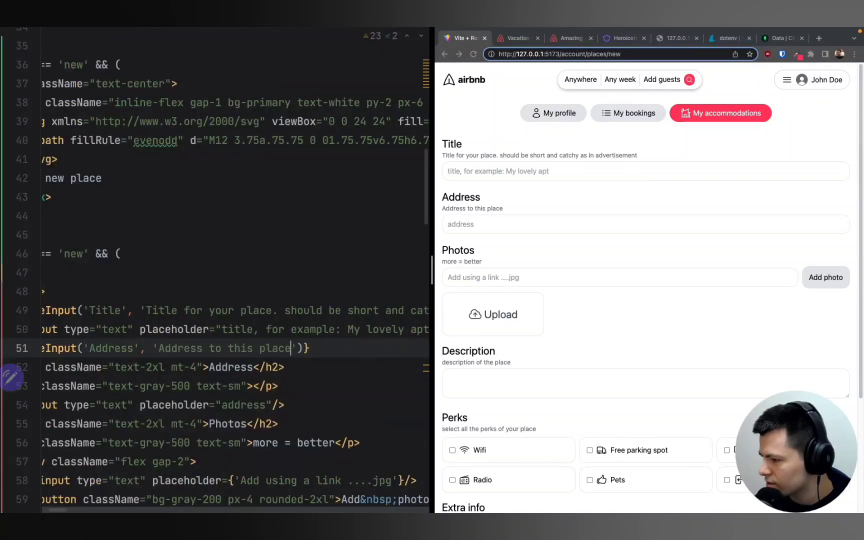
- Delete the old Address h2 and p lines
key(Down)
key(super+BackSpace)
key(super+BackSpace)
key(Home)
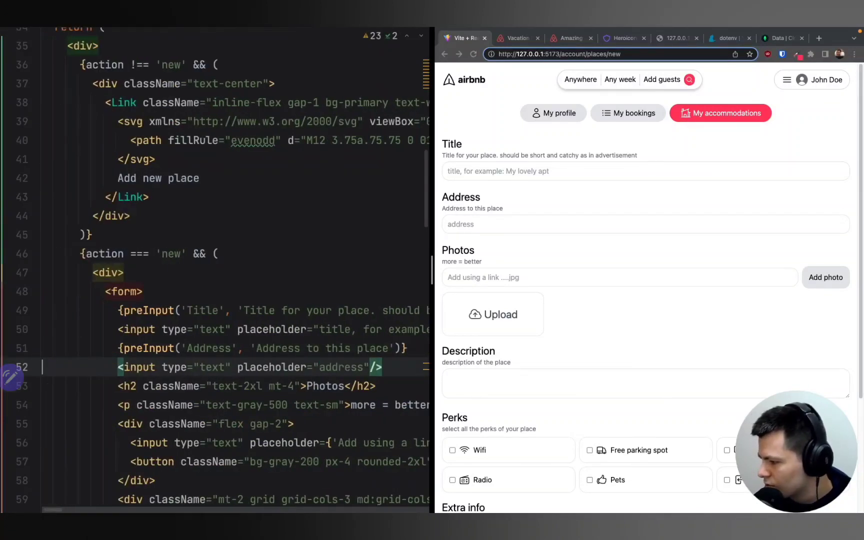
key(Down)
key(Right)
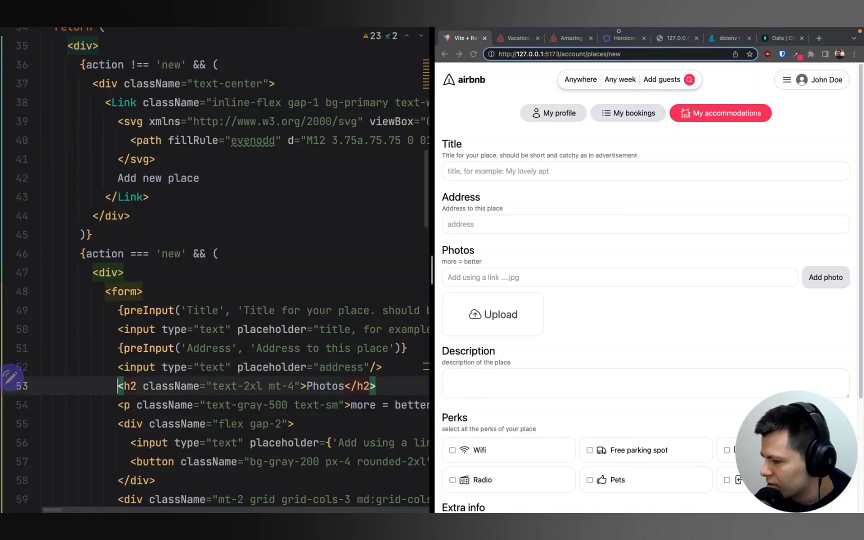